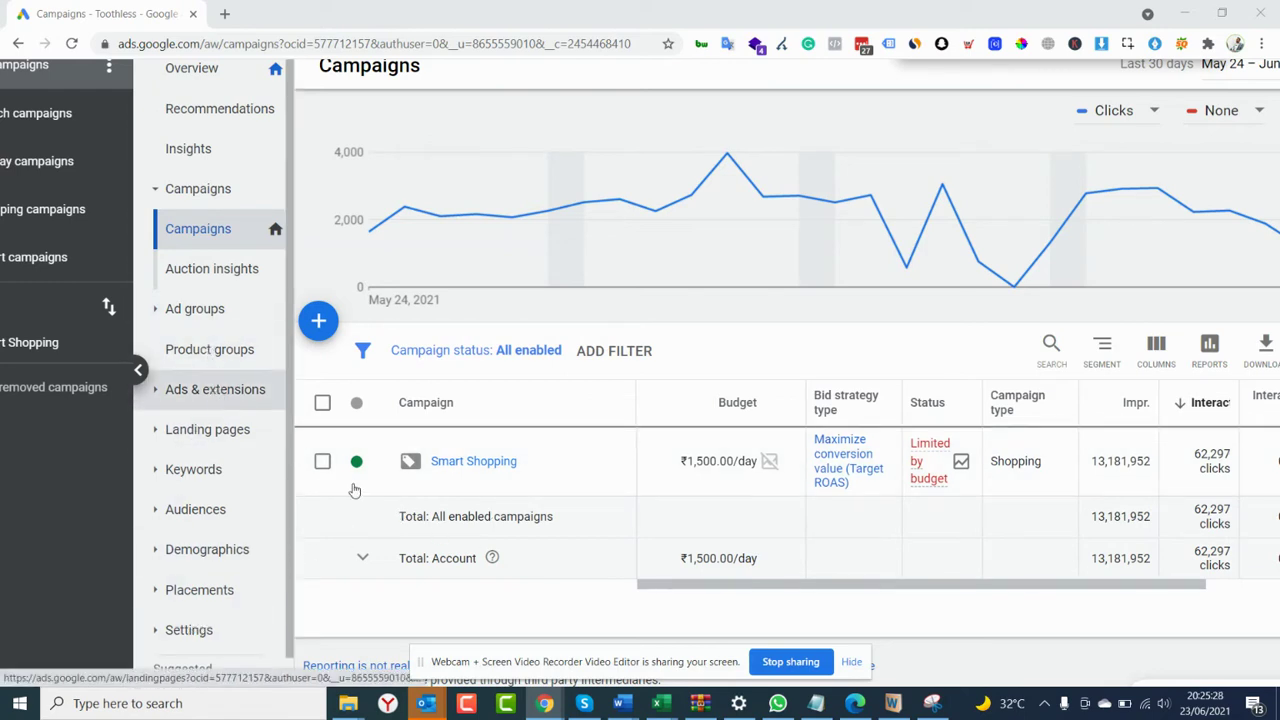
Copy the Frozen light blue flip-flops item ID from Smart Shopping Products, then return to product groups.
click(472, 462)
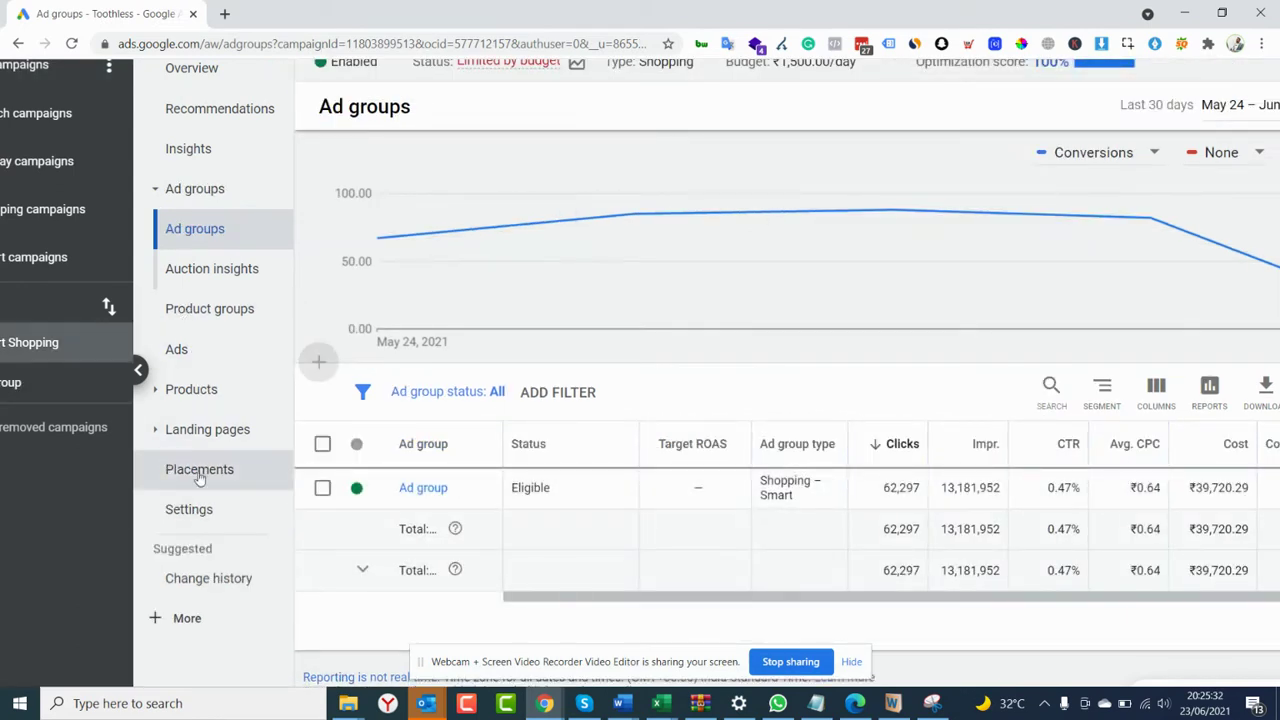
click(192, 390)
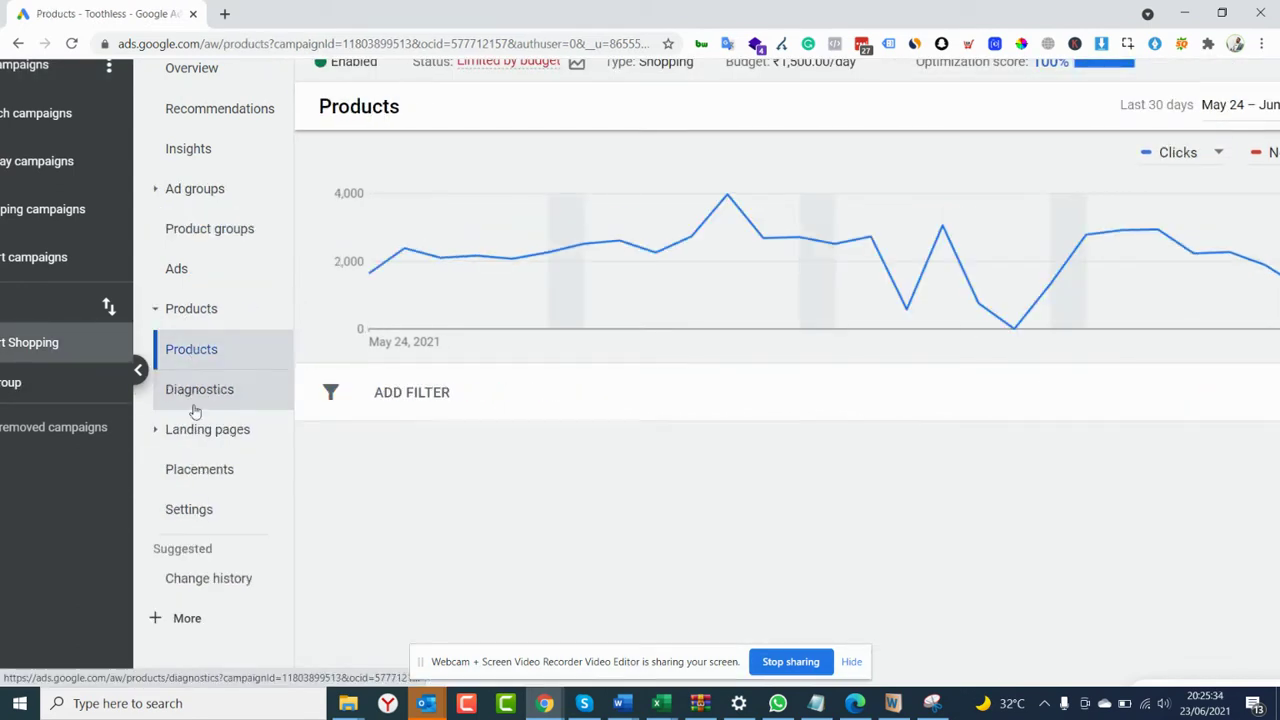
scroll(563, 501, down, 5)
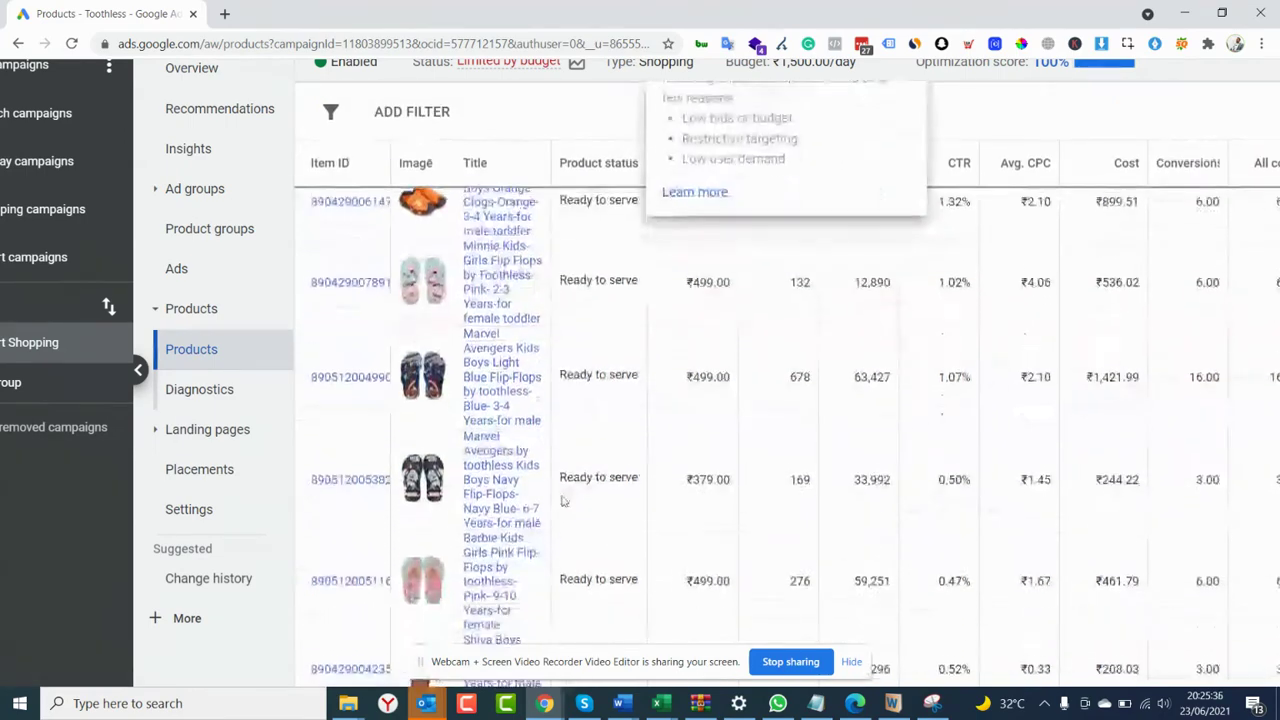
scroll(907, 496, up, 1)
scroll(907, 496, up, 2)
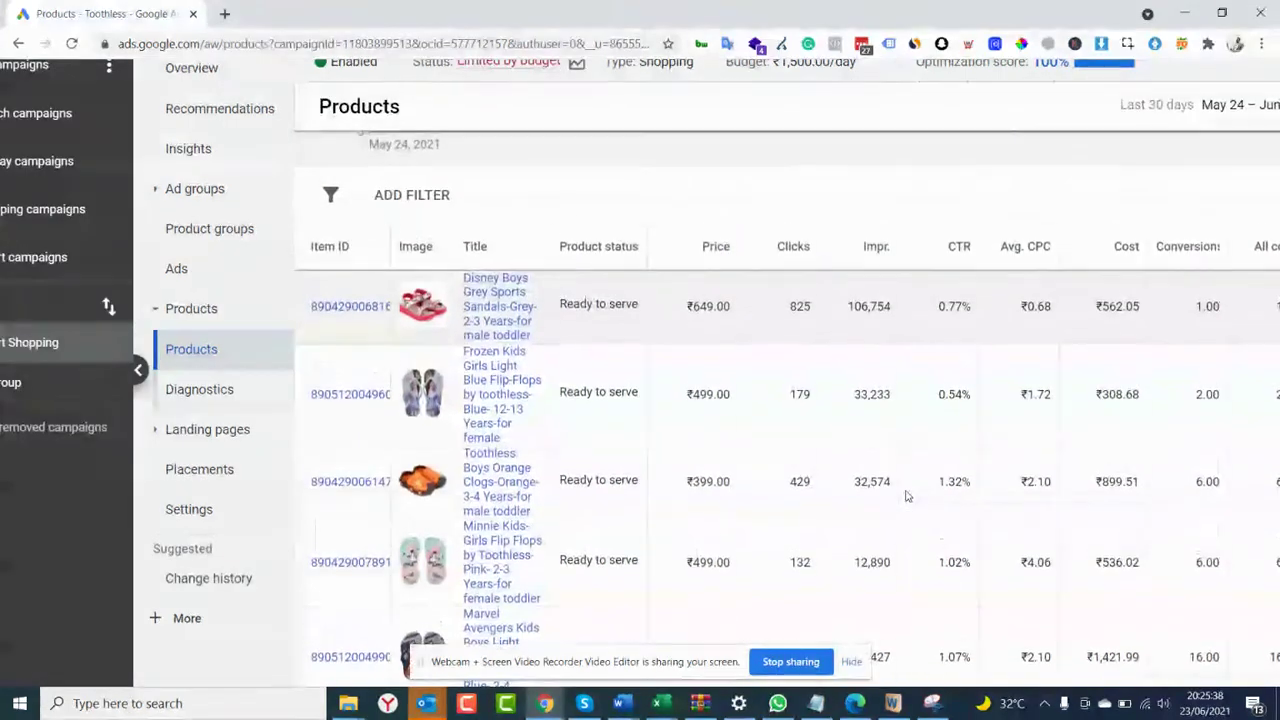
scroll(907, 496, right, 1)
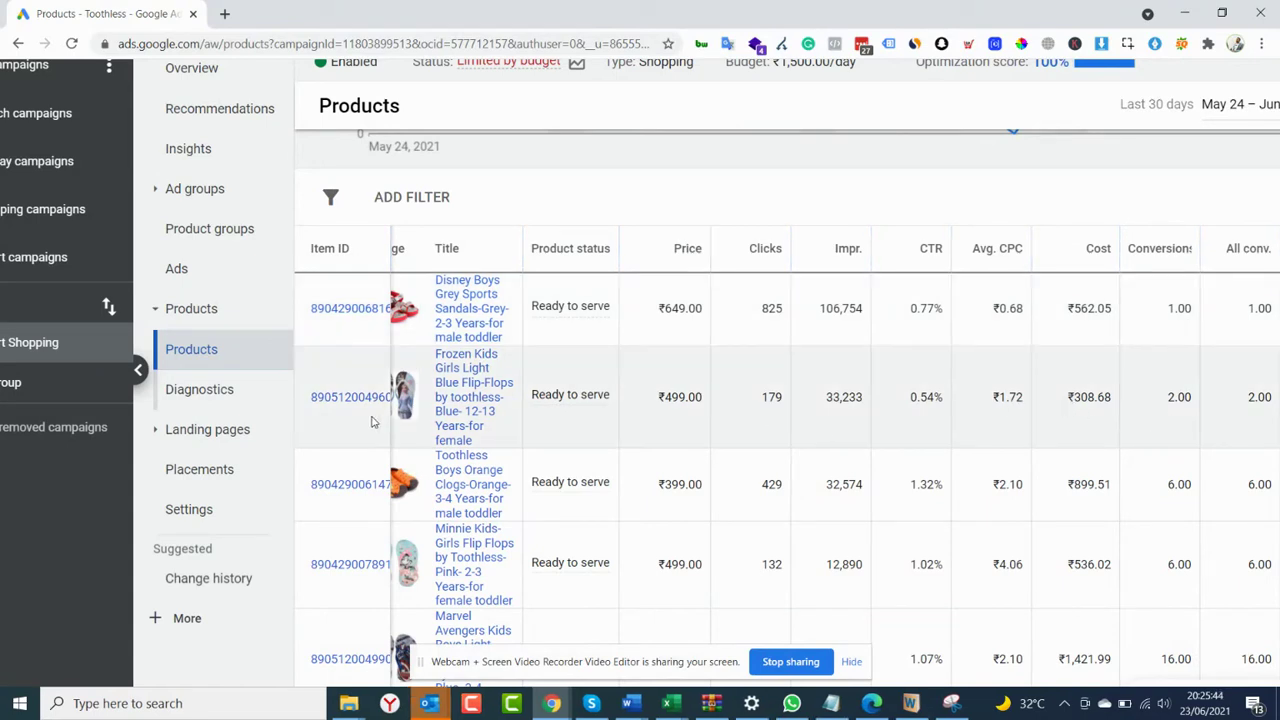
scroll(372, 421, left, 1)
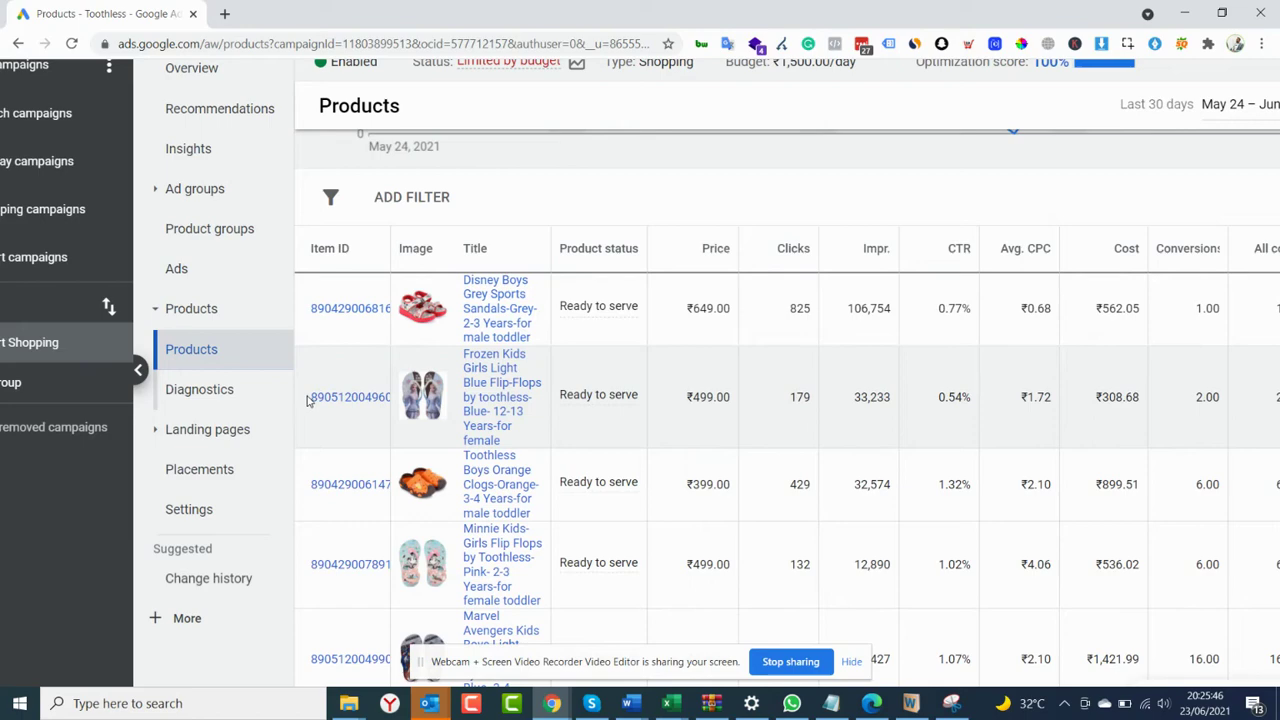
drag(308, 400, 395, 415)
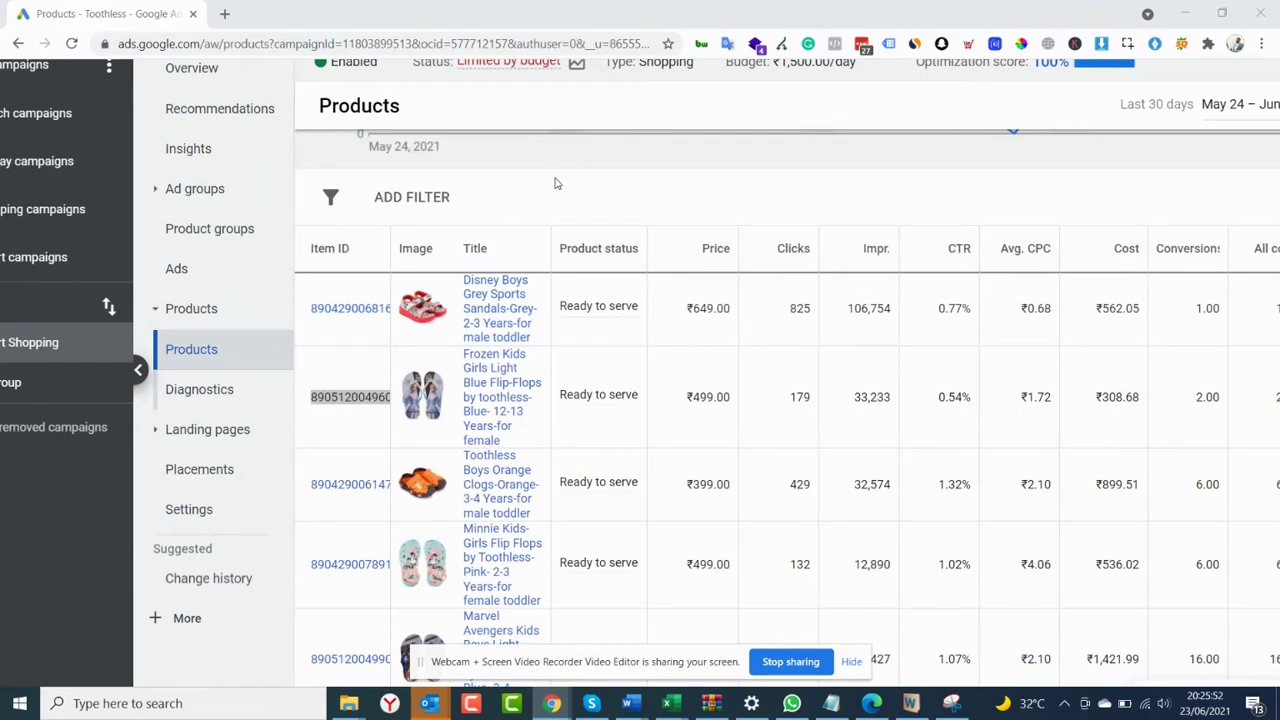
key(alt+Tab)
key(alt+Tab)
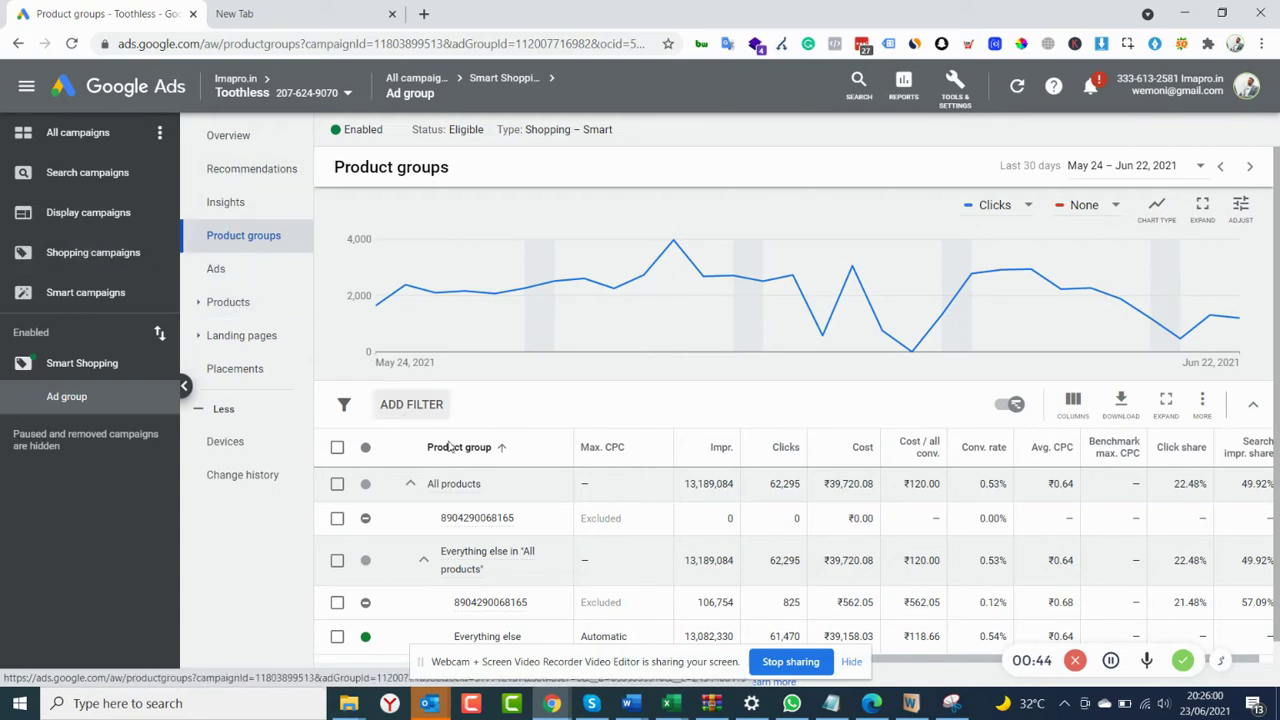
scroll(550, 558, down, 1)
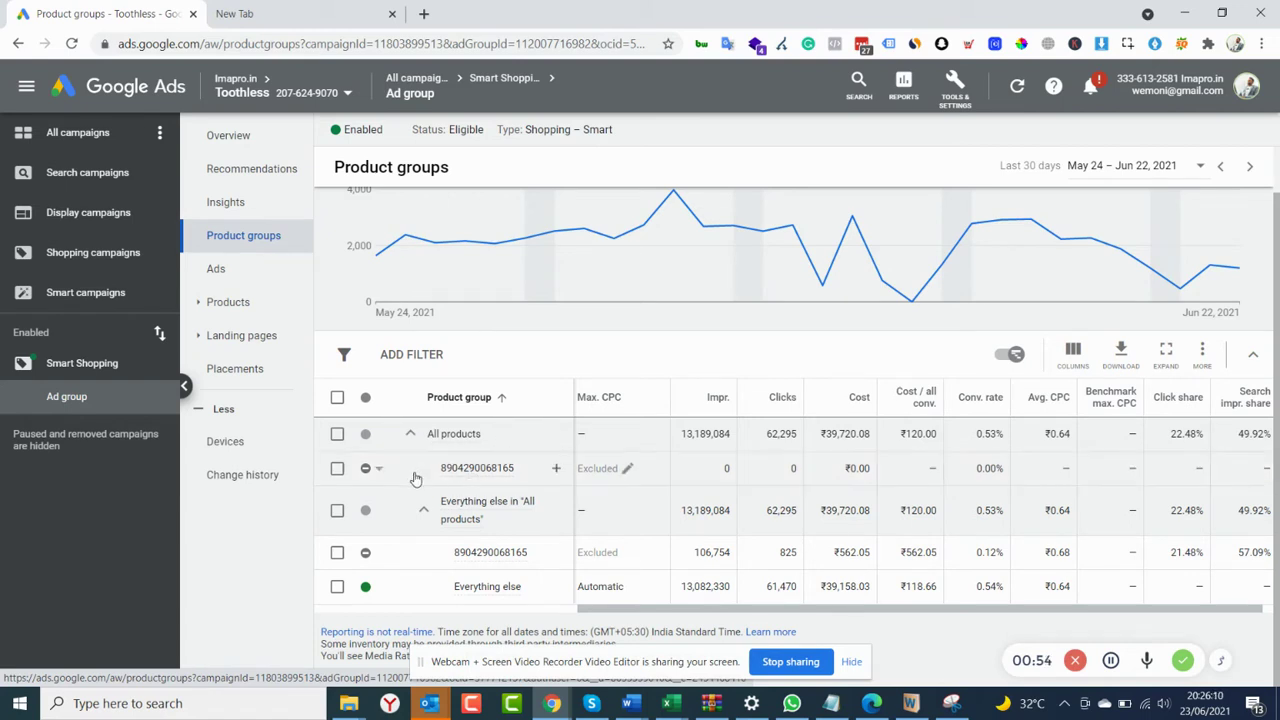
Set All products to be subdivided by Item ID.
click(555, 443)
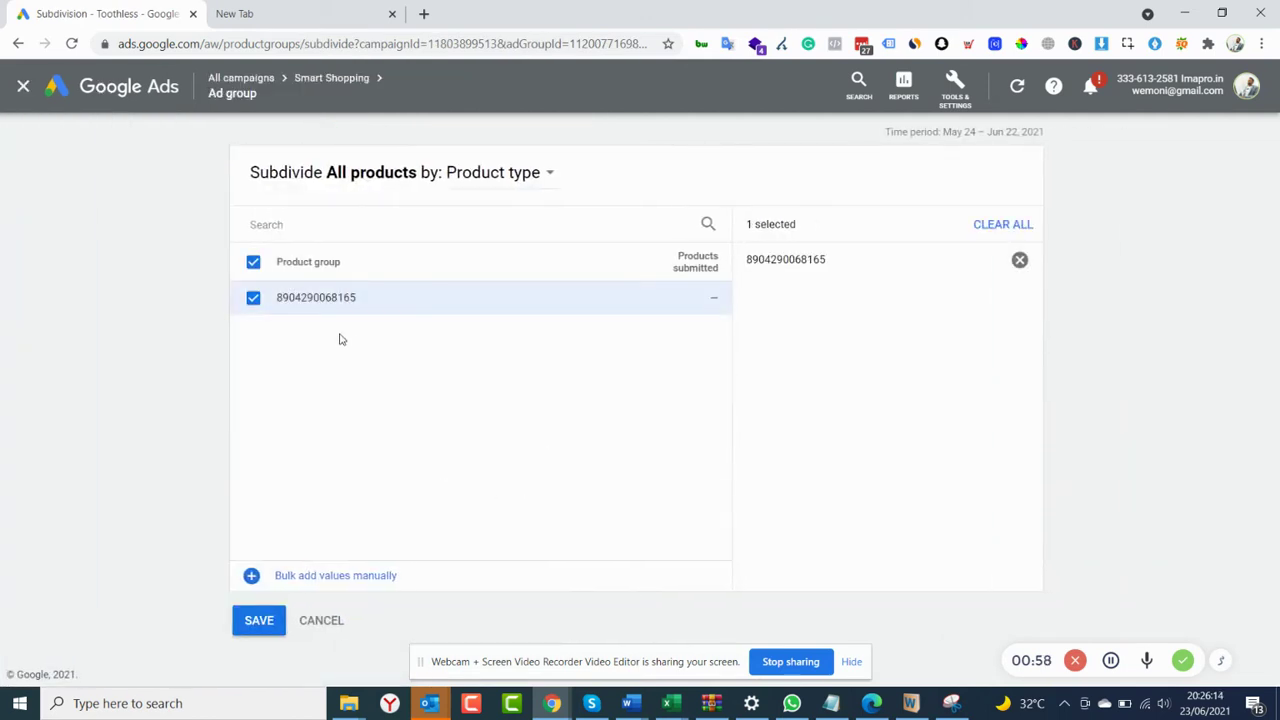
click(532, 172)
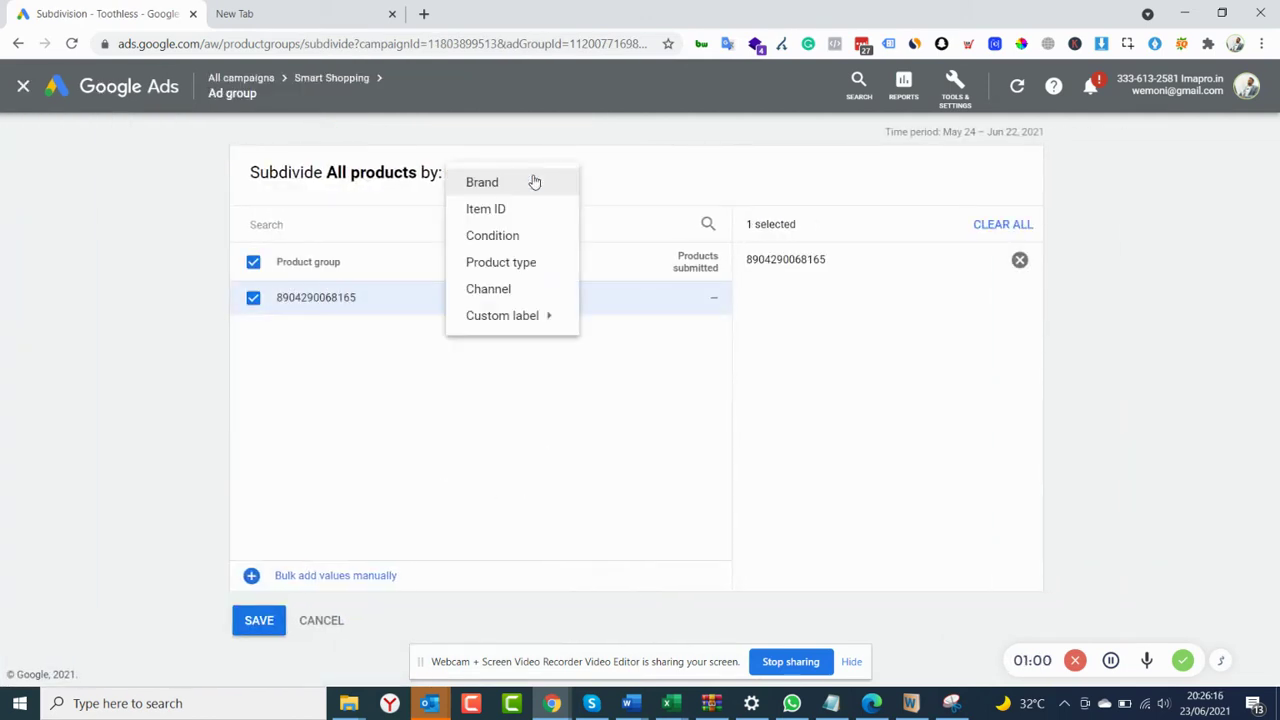
click(483, 212)
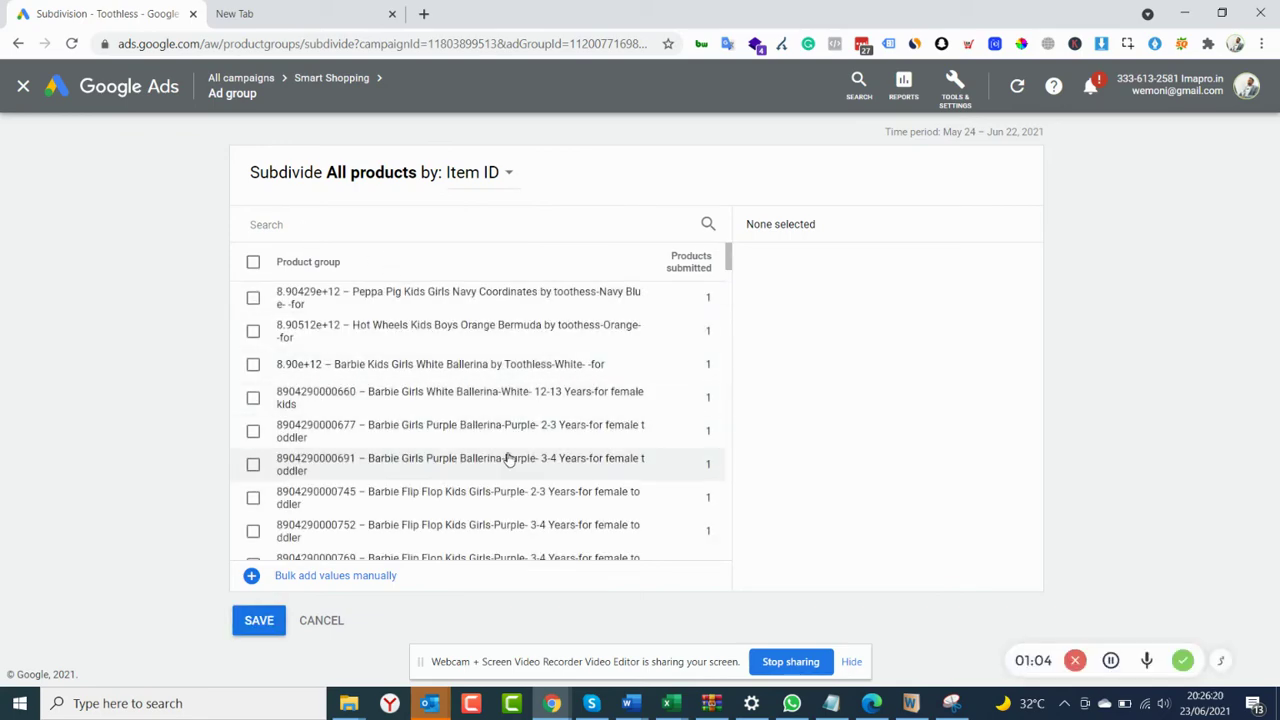
scroll(508, 457, down, 2)
scroll(508, 457, down, 5)
scroll(508, 457, up, 5)
scroll(508, 457, up, 5)
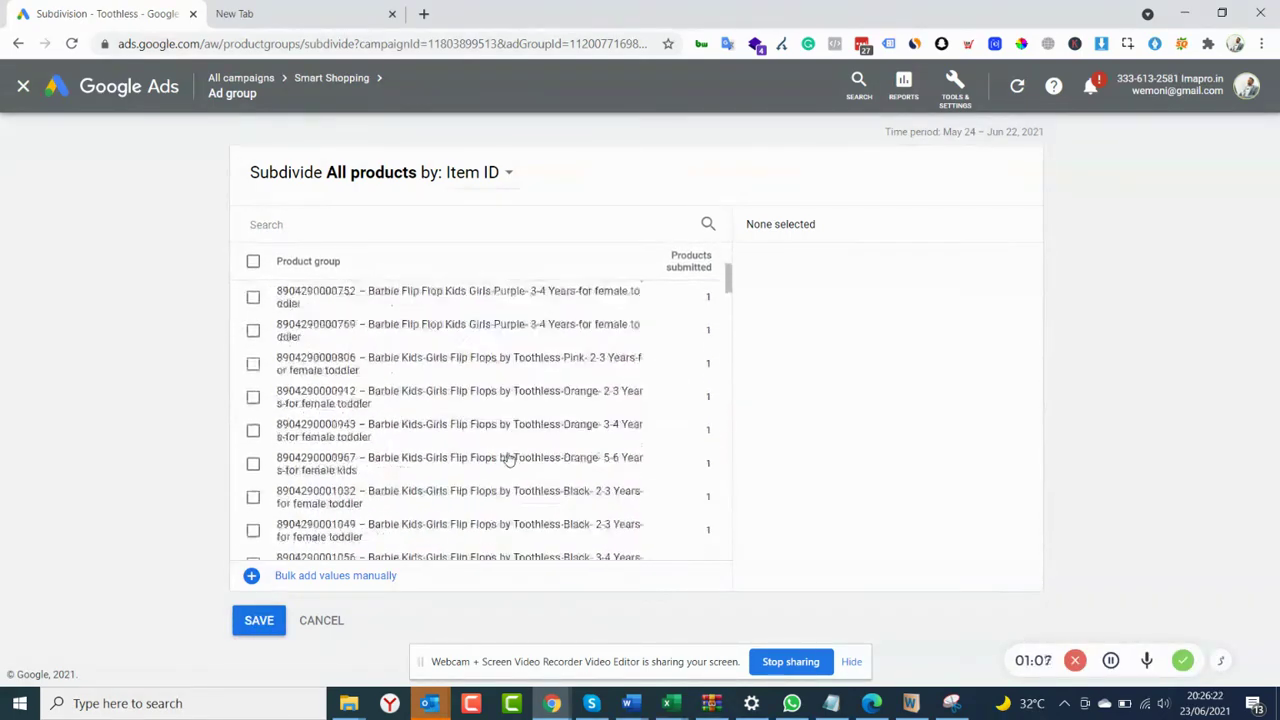
scroll(508, 457, up, 5)
click(407, 224)
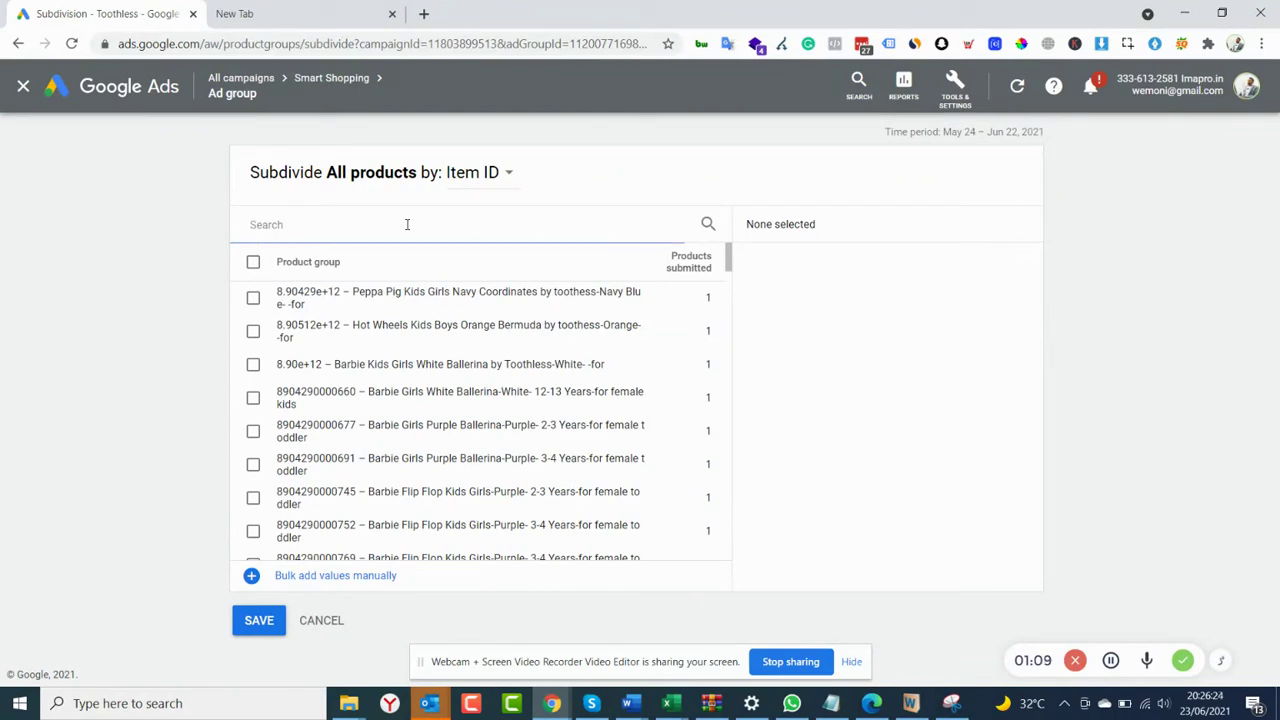
key(ctrl+v)
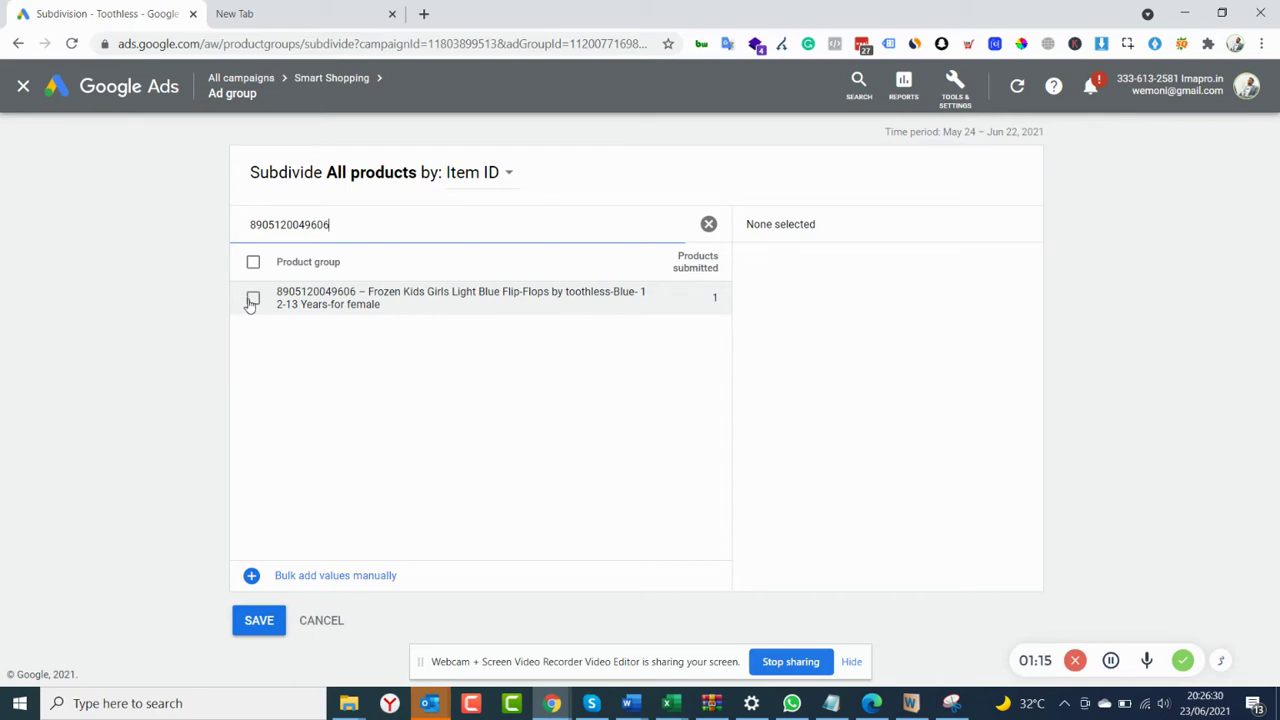
click(252, 299)
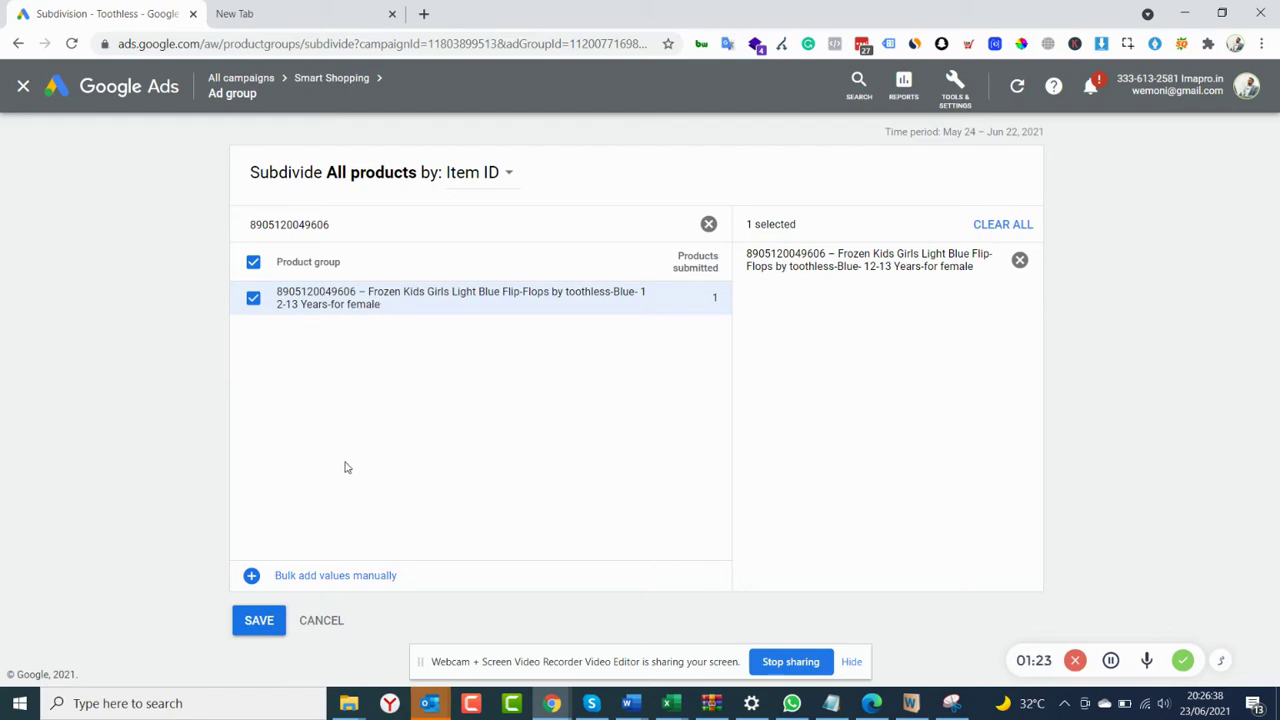
click(350, 224)
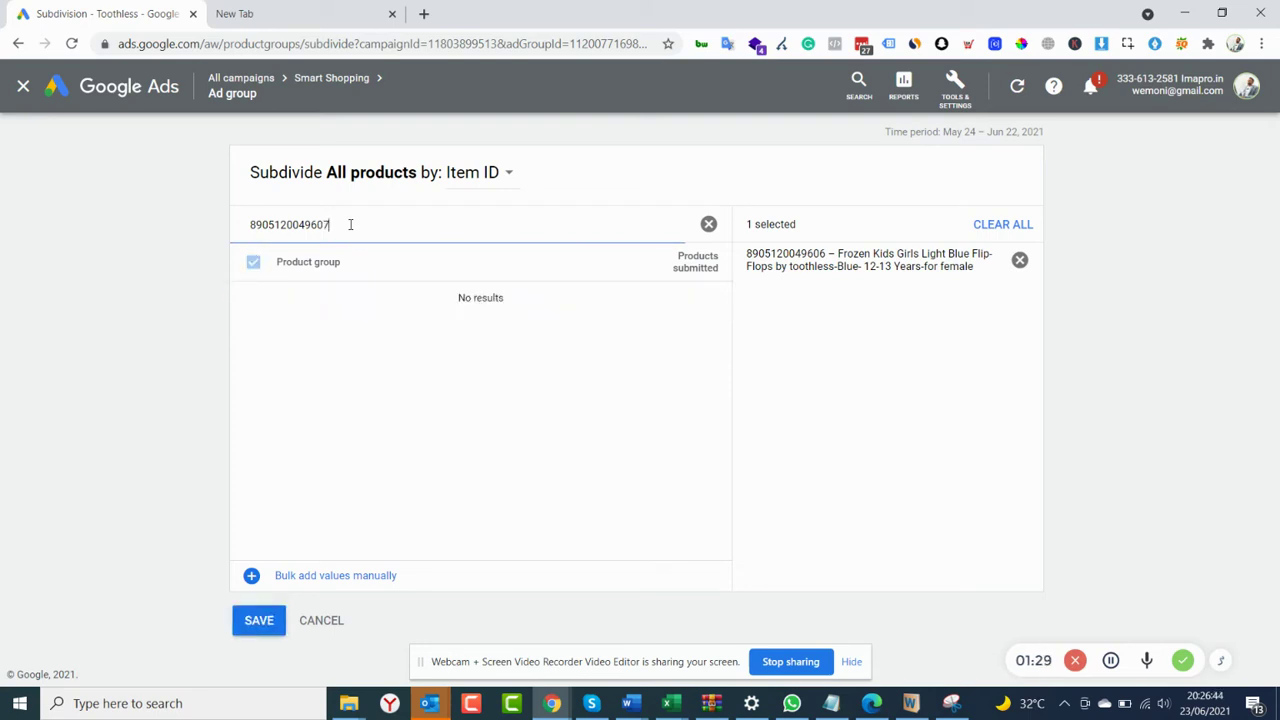
key(BackSpace)
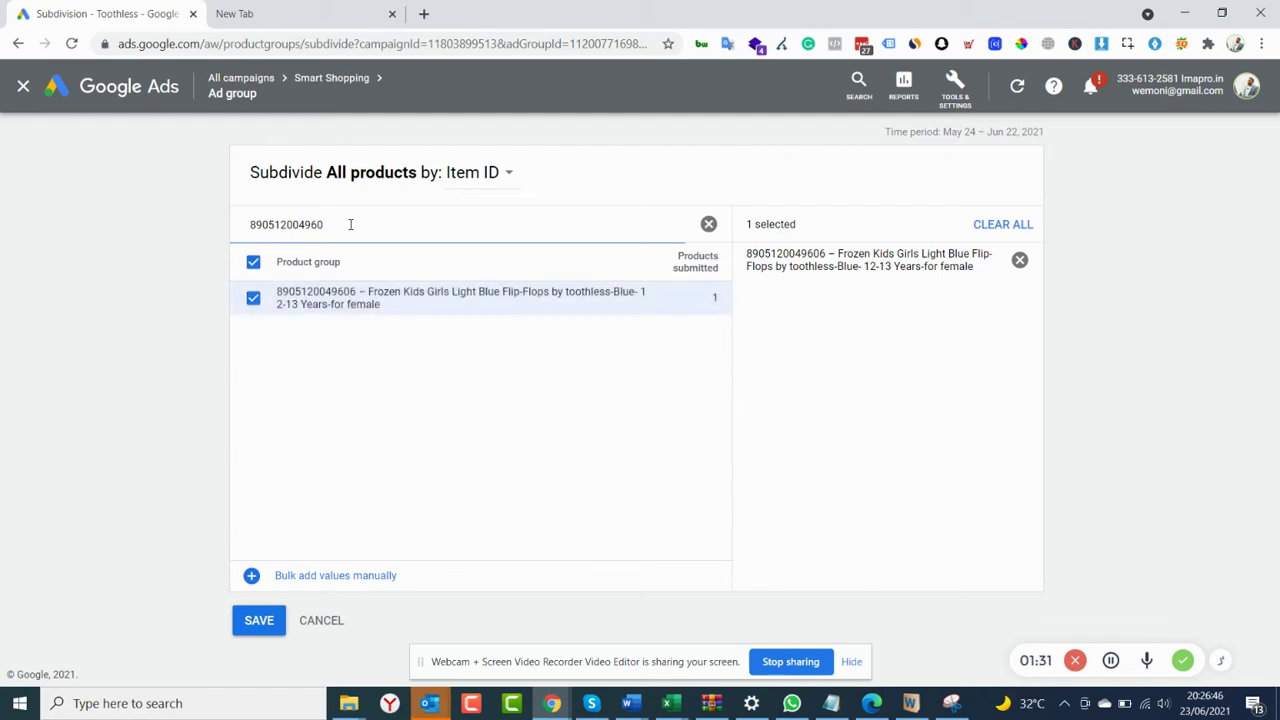
text(6)
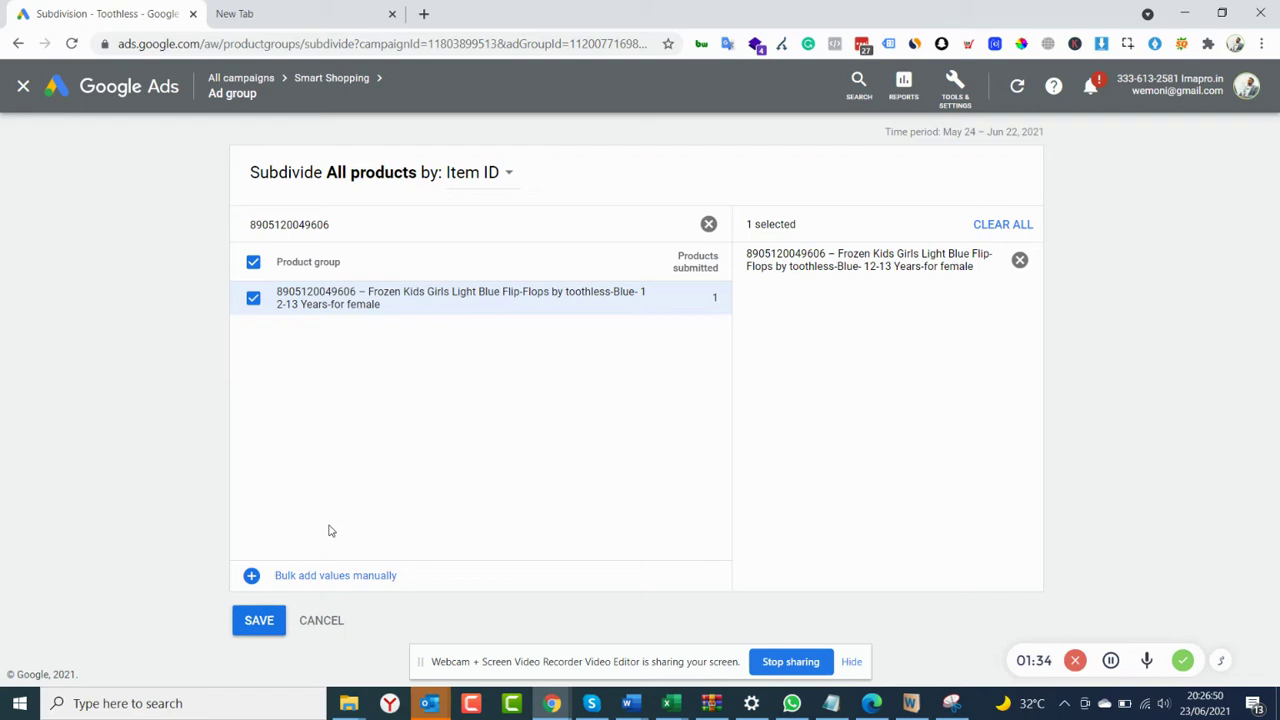
mouse_move(330, 531)
mouse_down()
mouse_move(332, 585)
mouse_move(251, 575)
mouse_up()
click(251, 575)
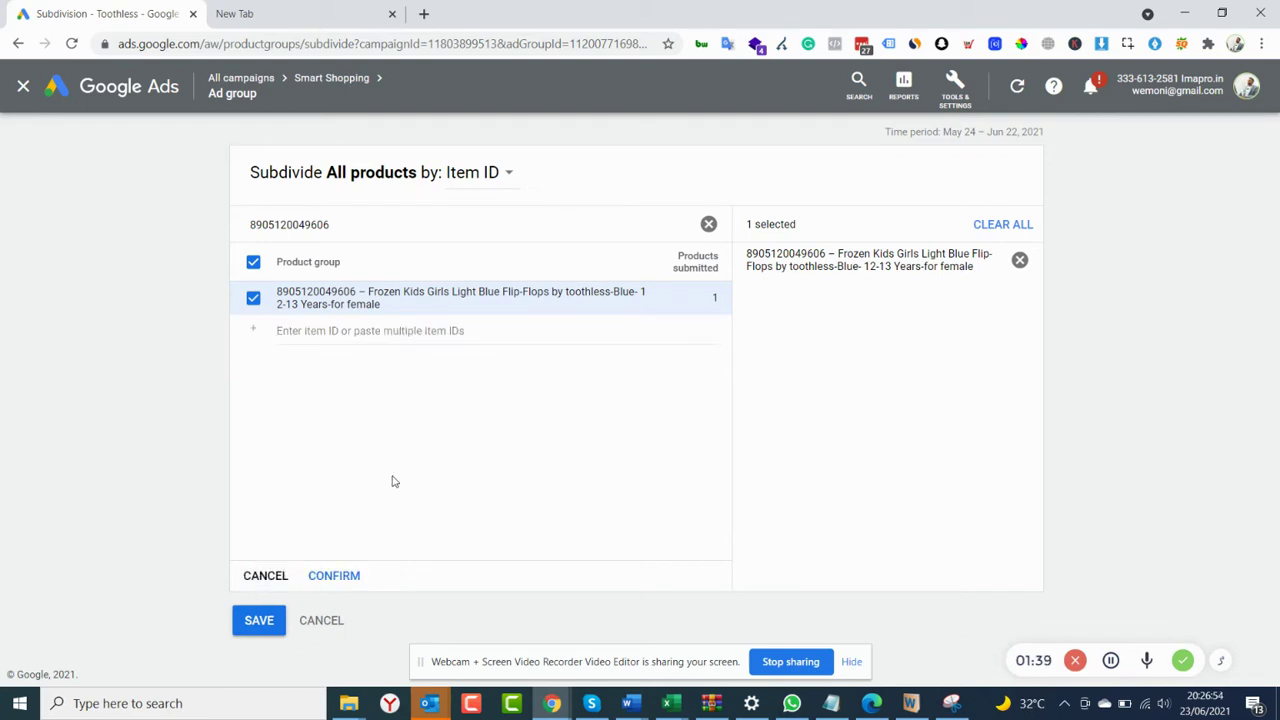
click(377, 333)
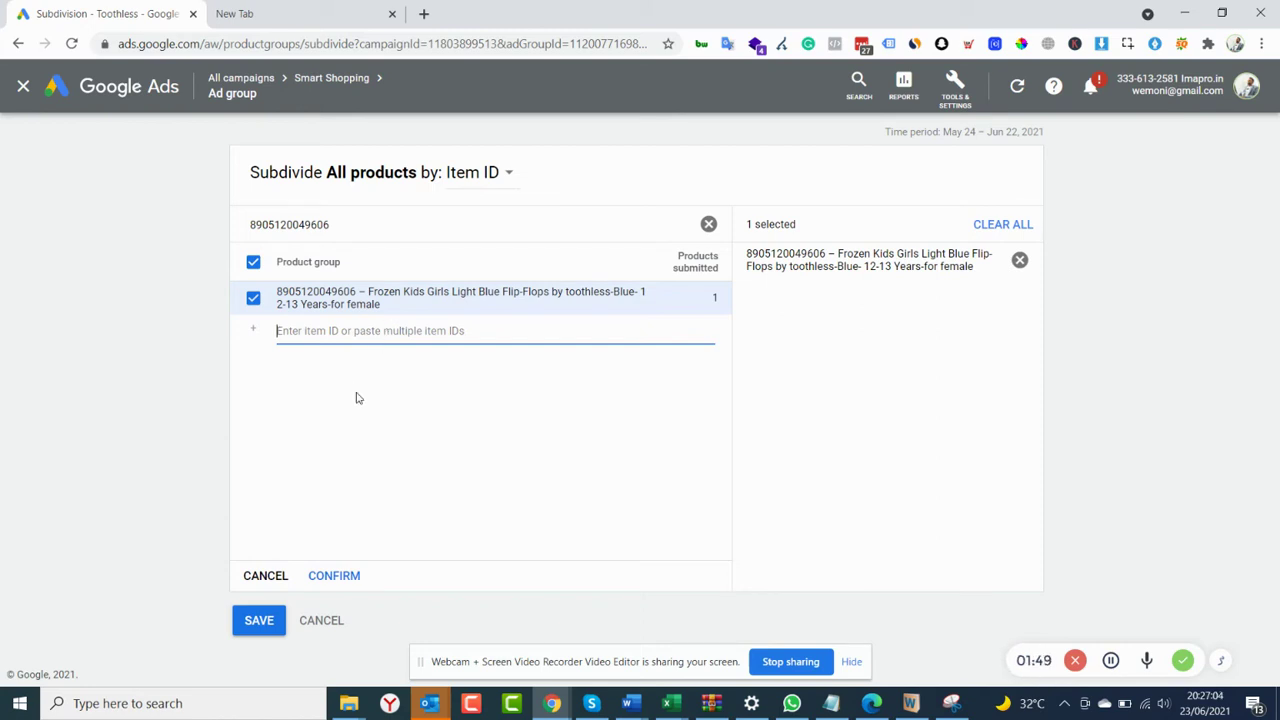
click(381, 412)
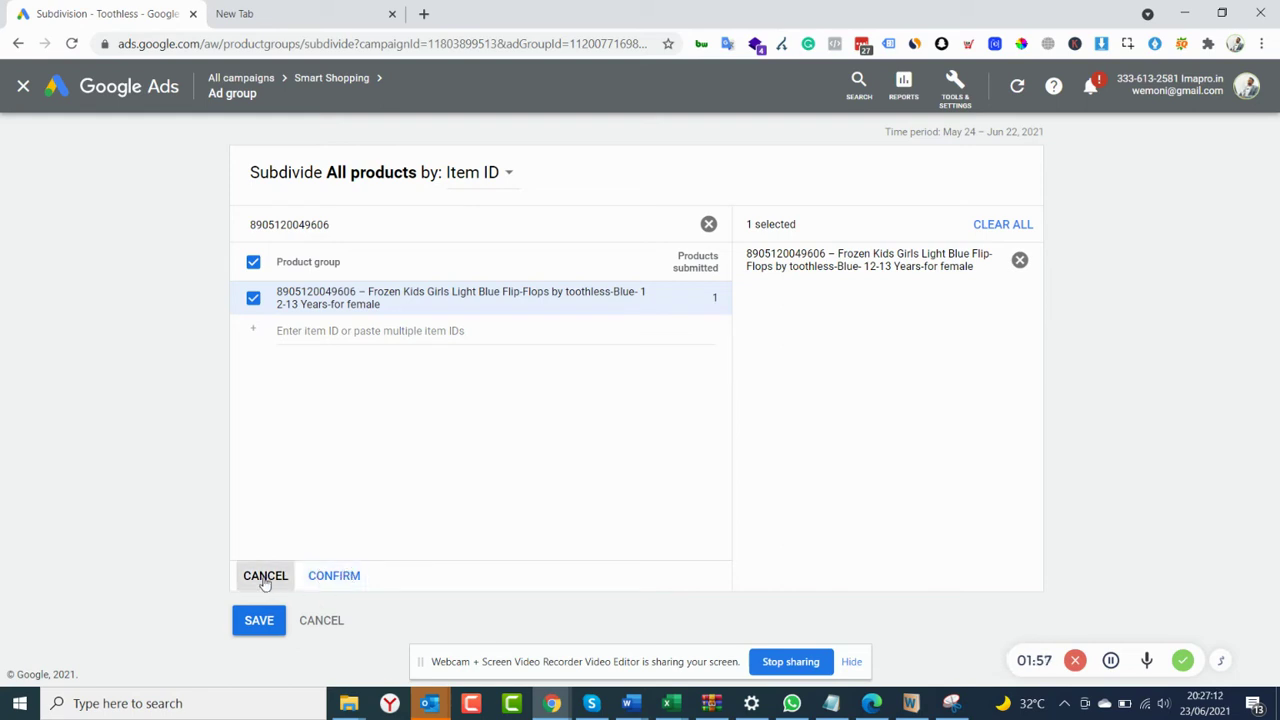
click(338, 577)
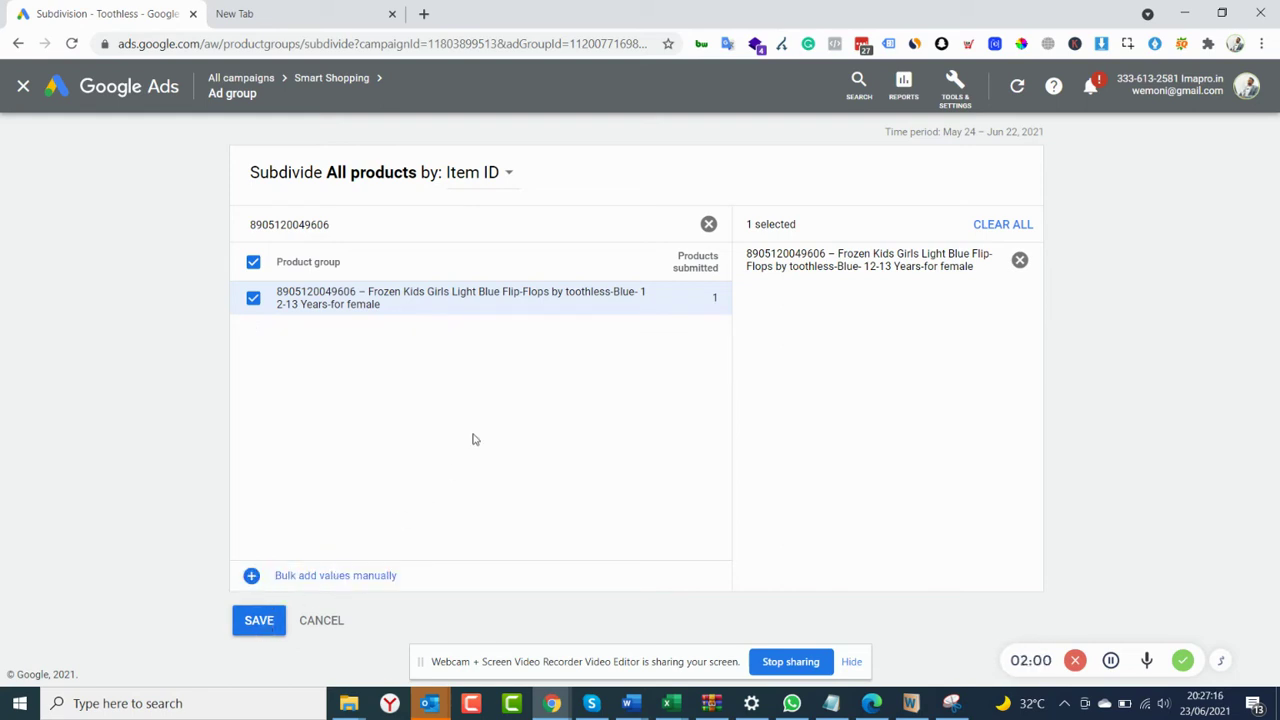
click(390, 229)
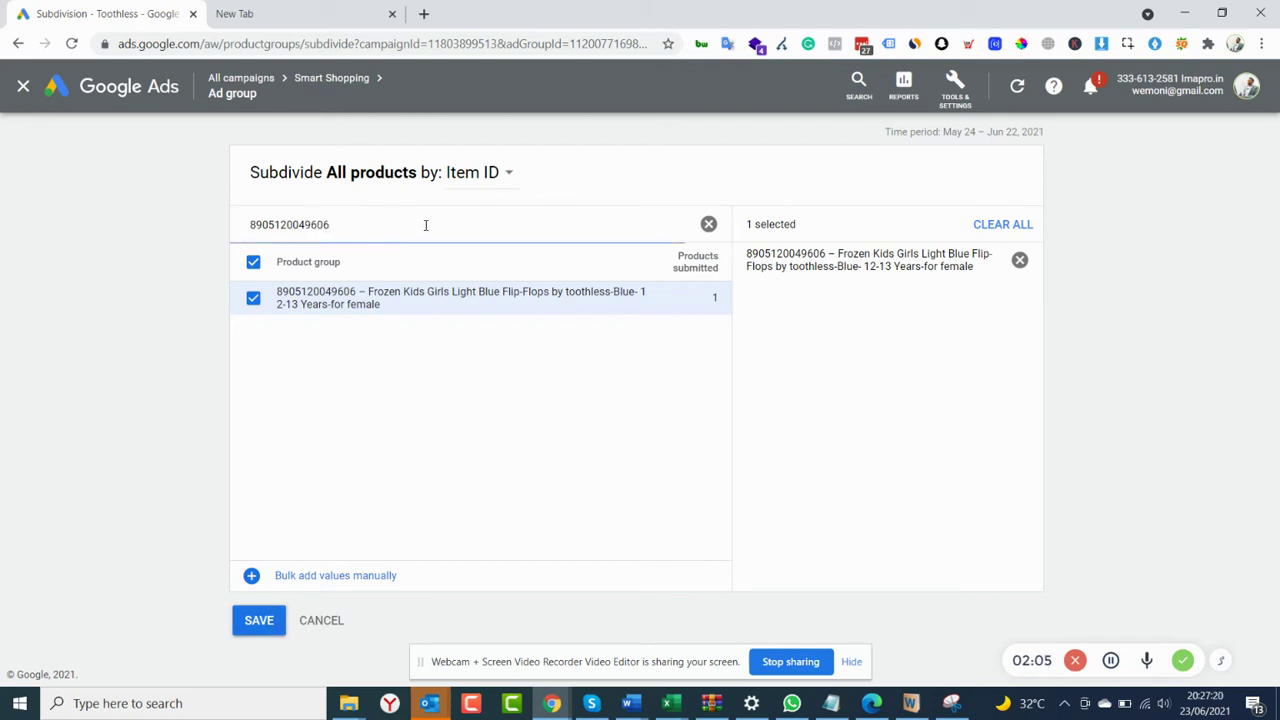
click(260, 625)
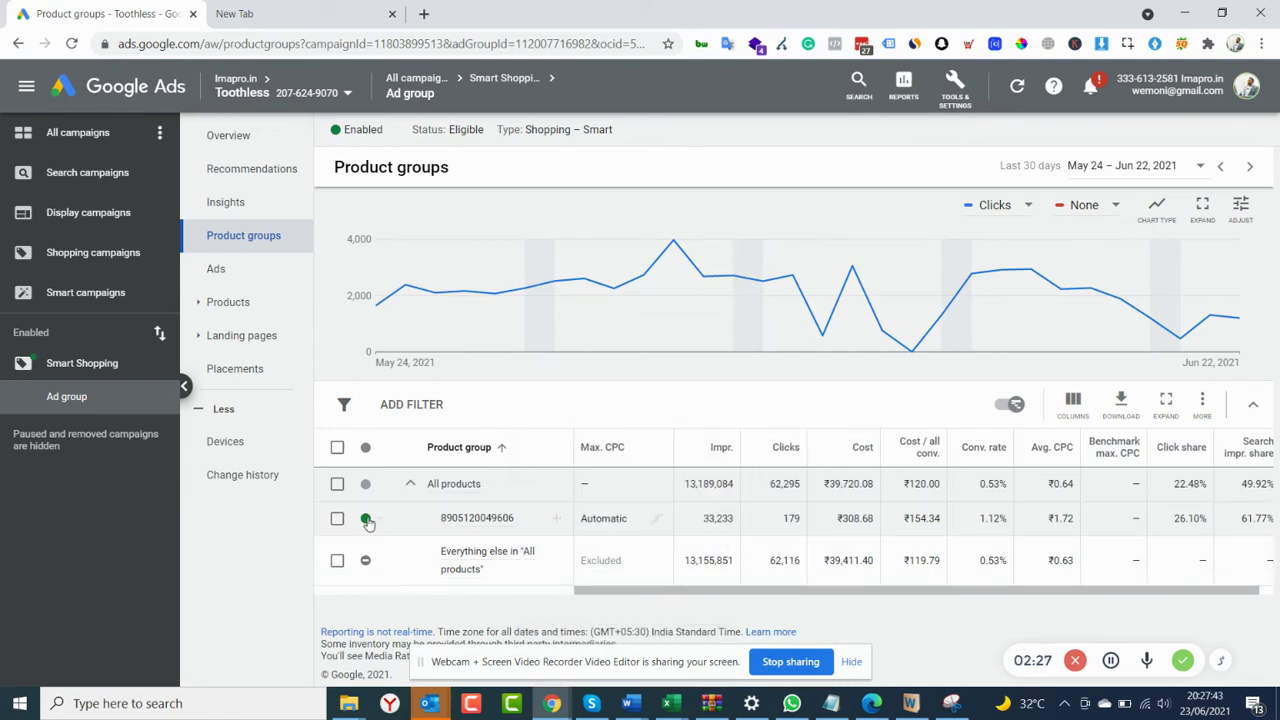
click(377, 523)
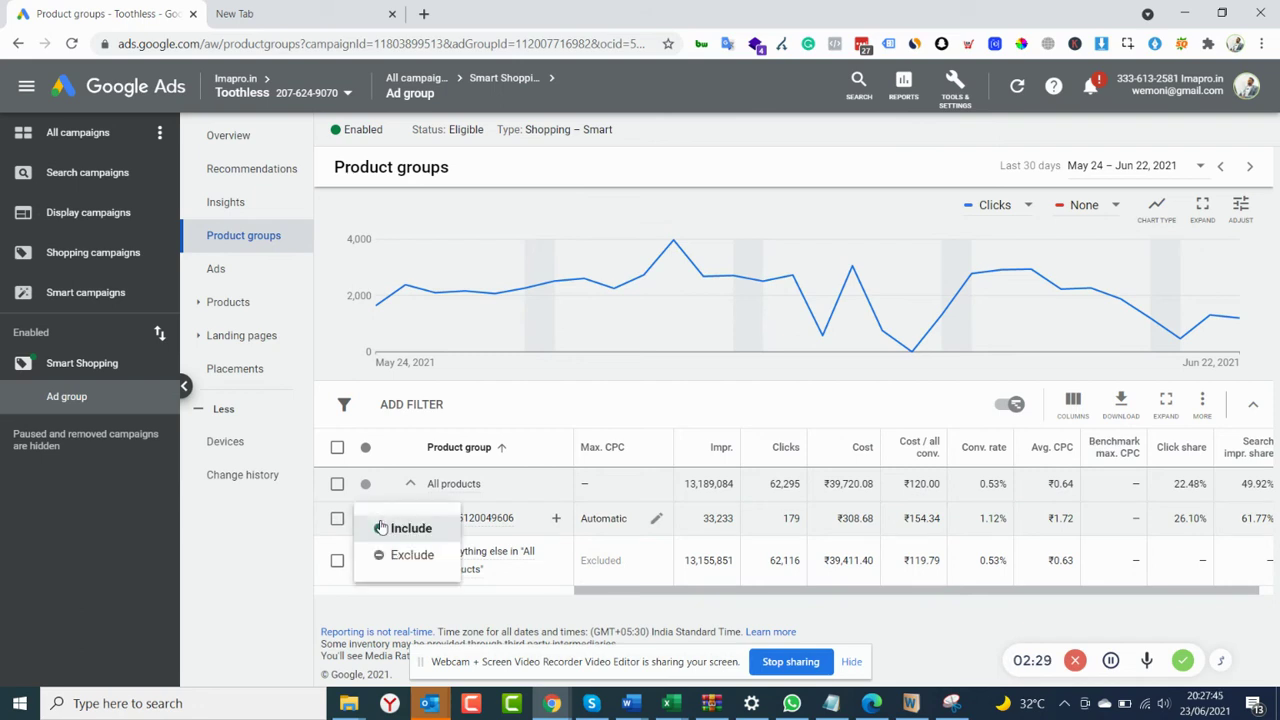
click(403, 562)
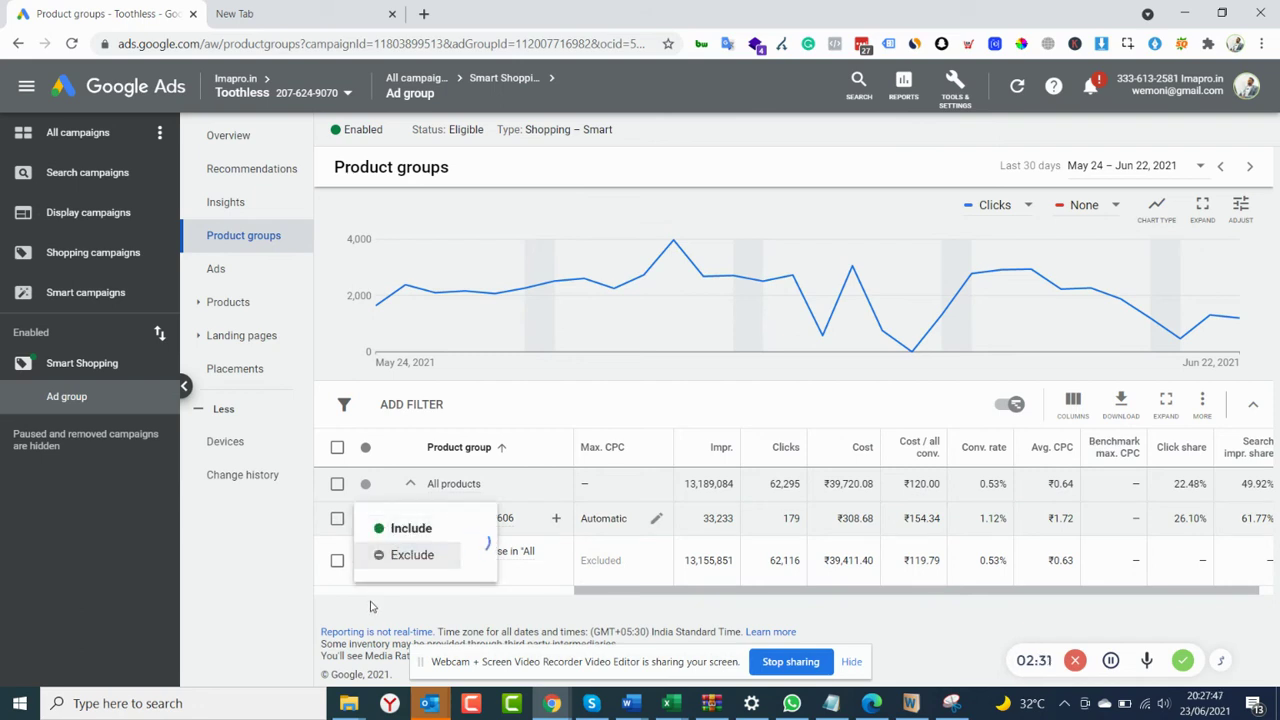
click(368, 561)
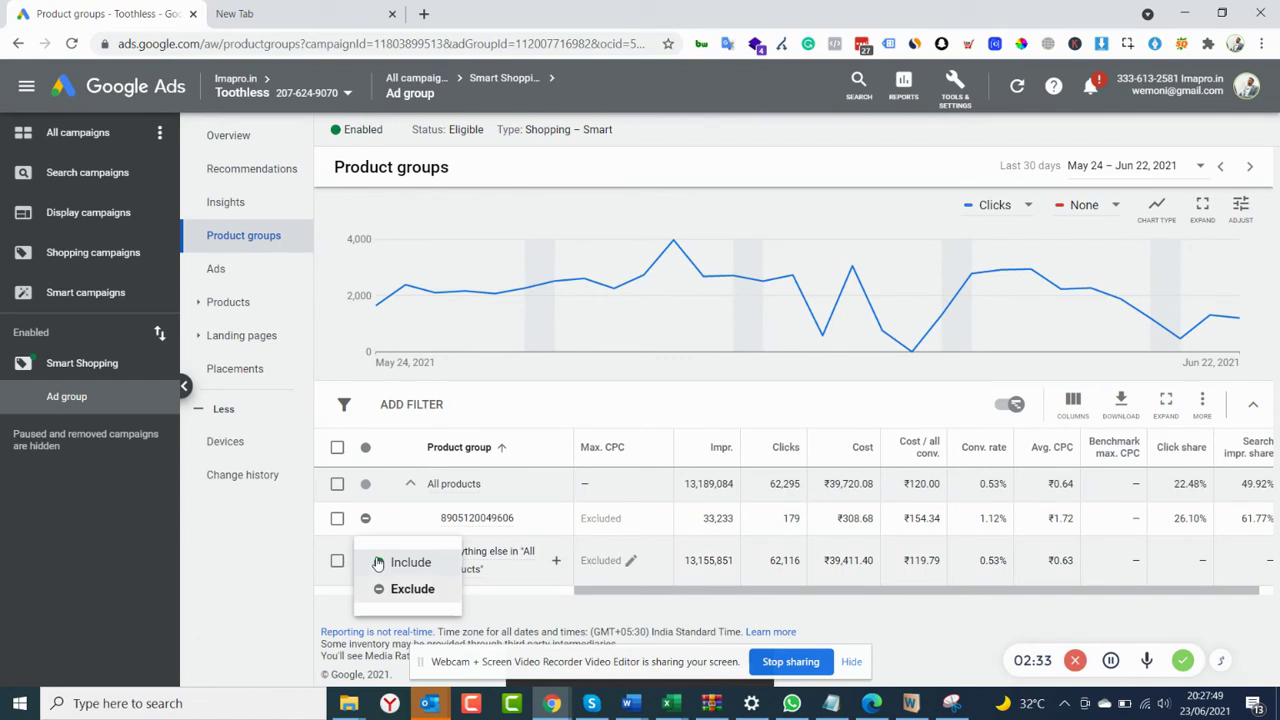
click(392, 565)
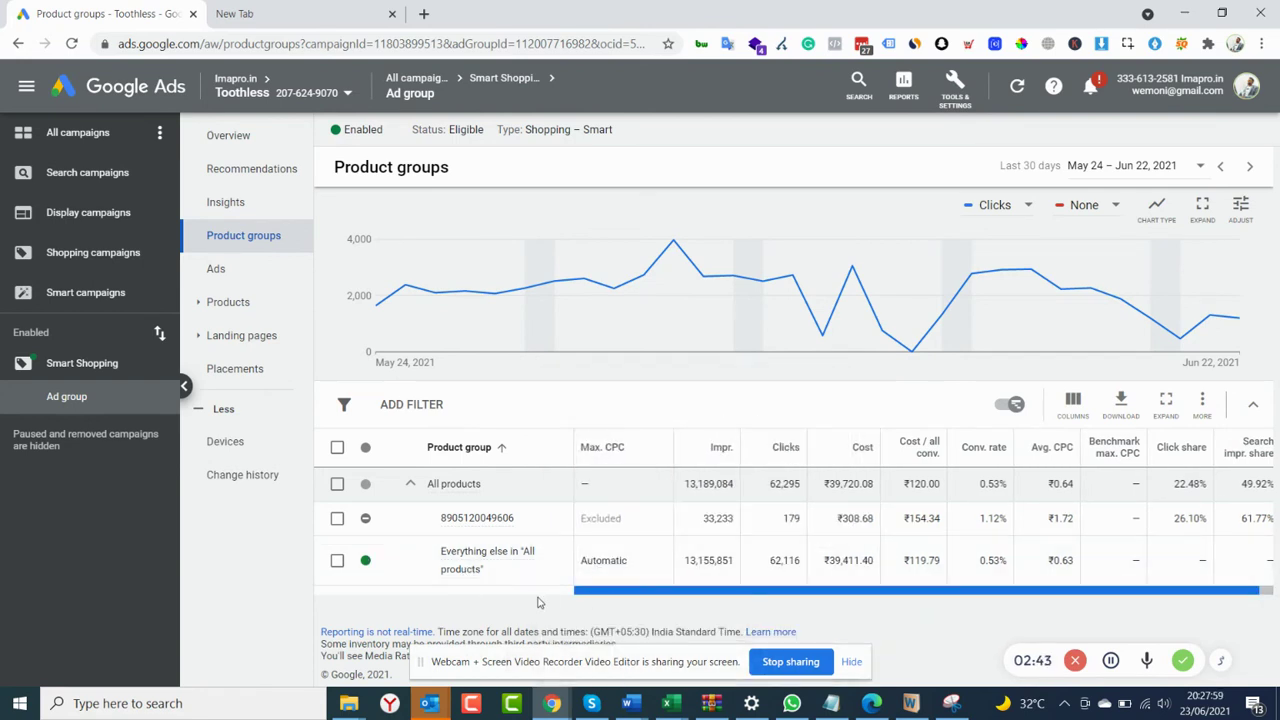
drag(636, 592, 650, 594)
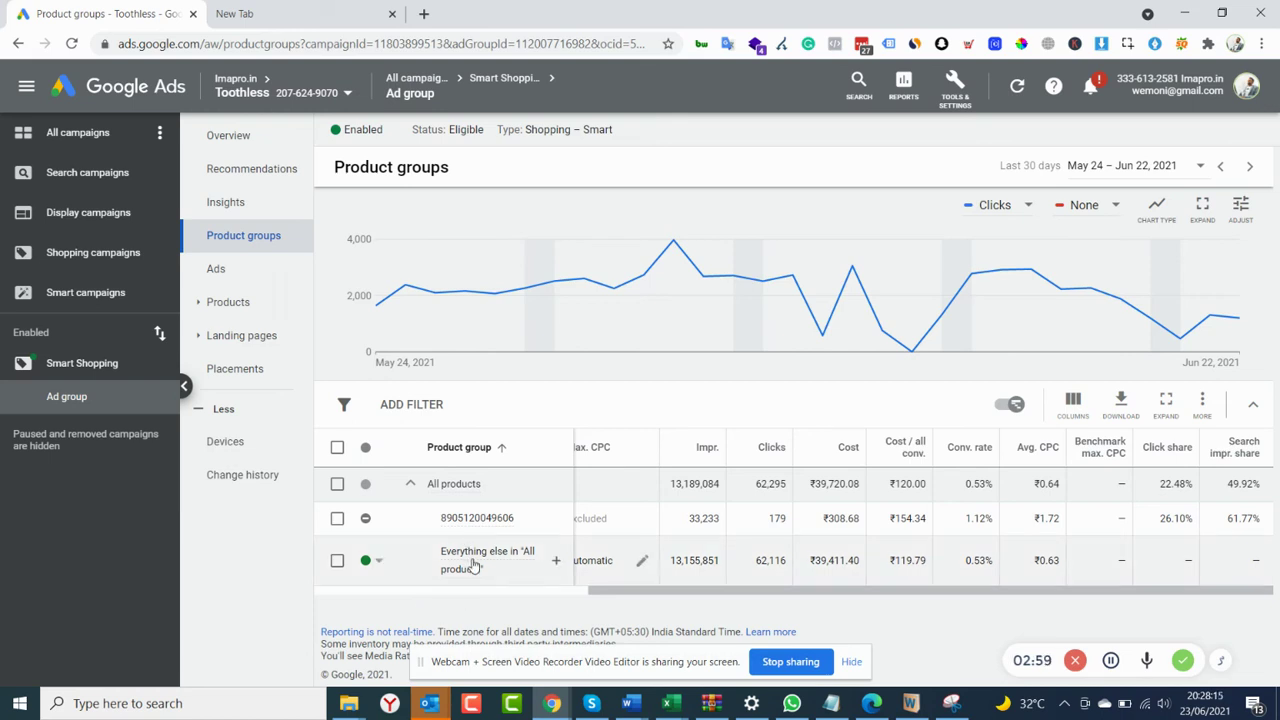
mouse_move(487, 560)
click(559, 564)
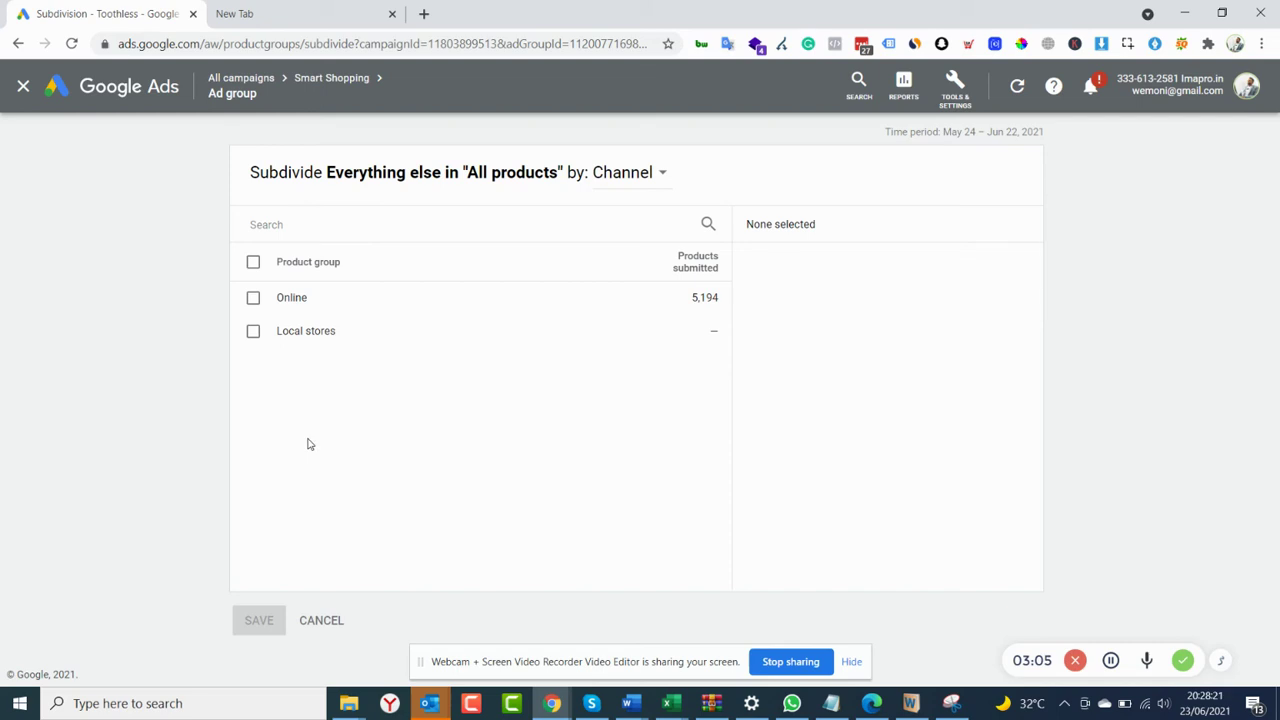
click(255, 300)
click(254, 299)
click(323, 621)
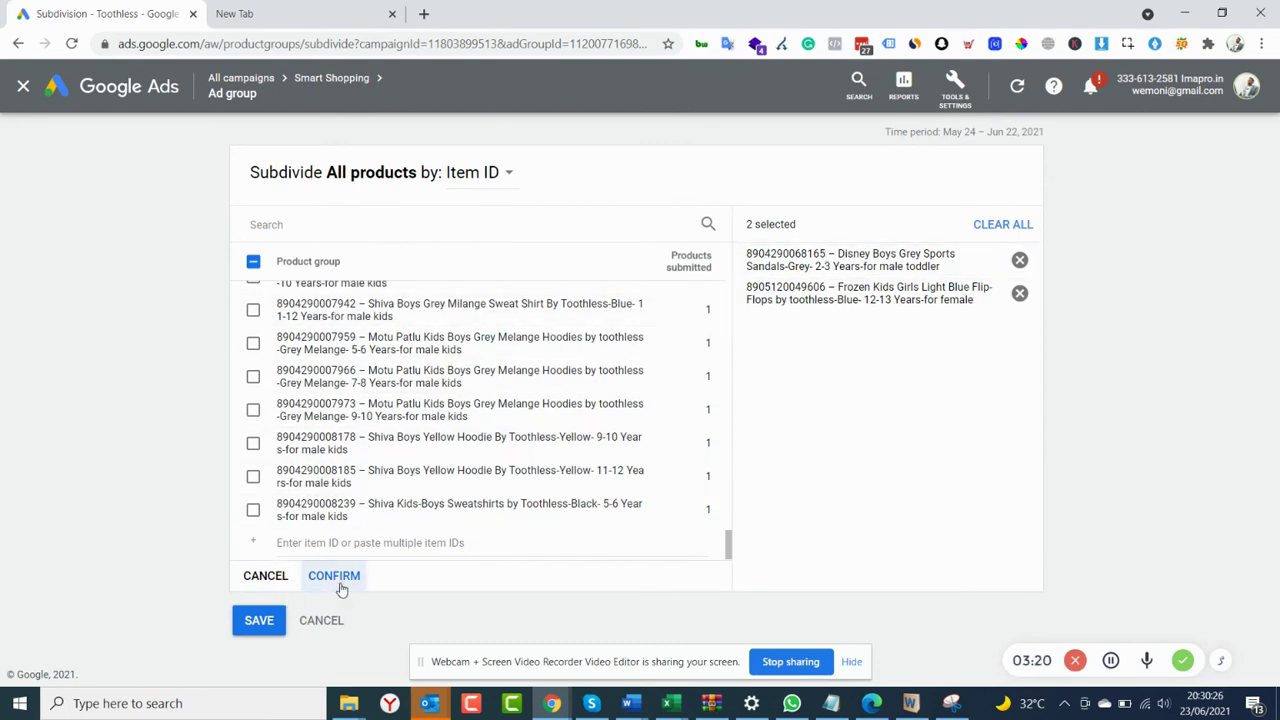
click(248, 621)
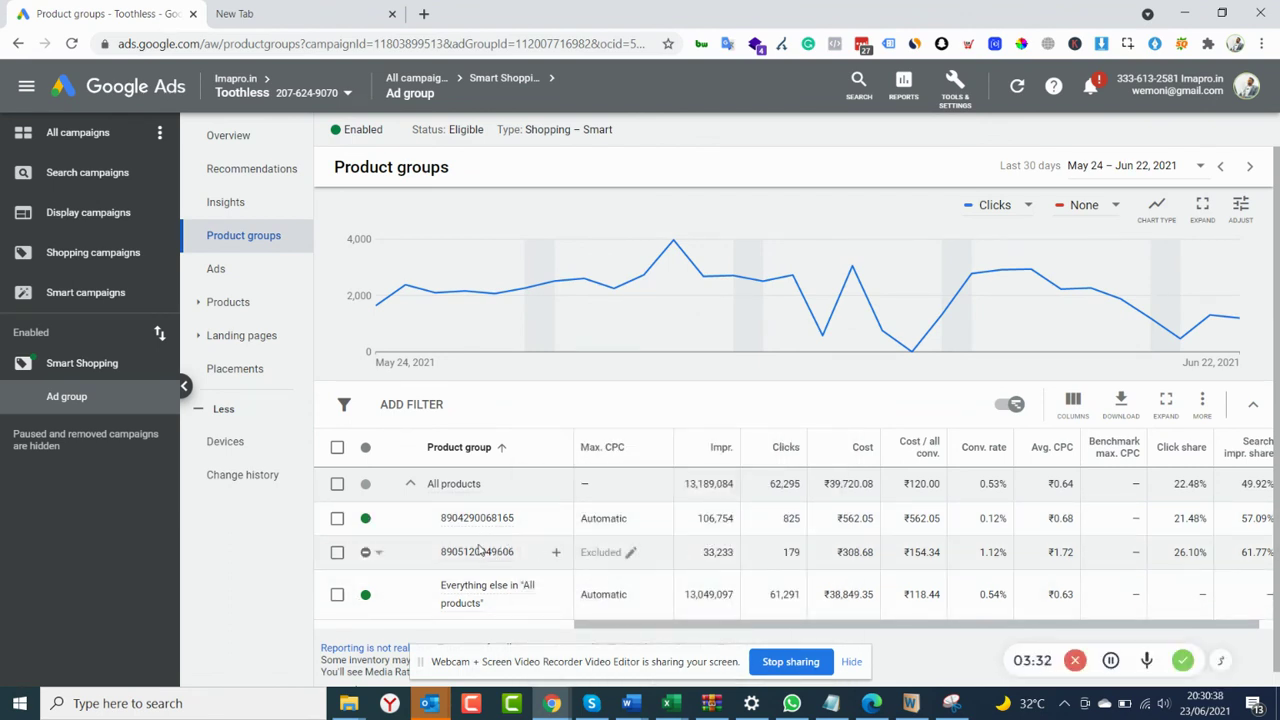
click(380, 522)
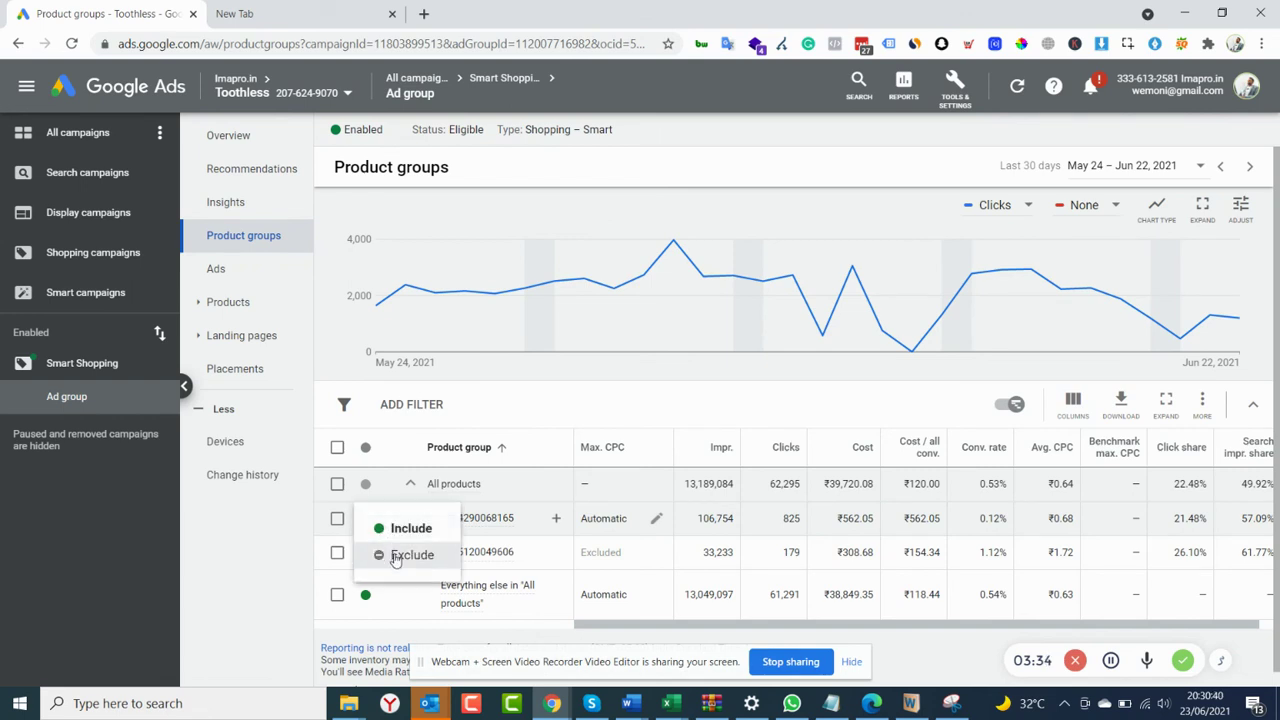
click(397, 557)
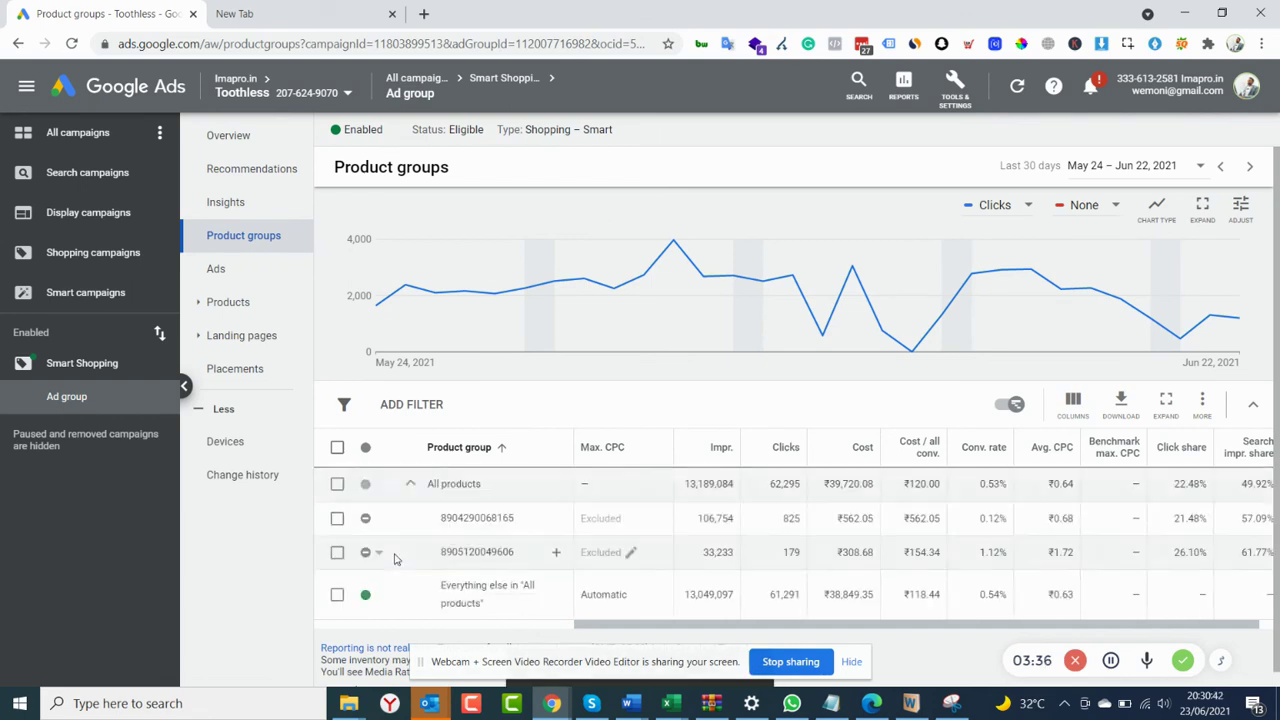